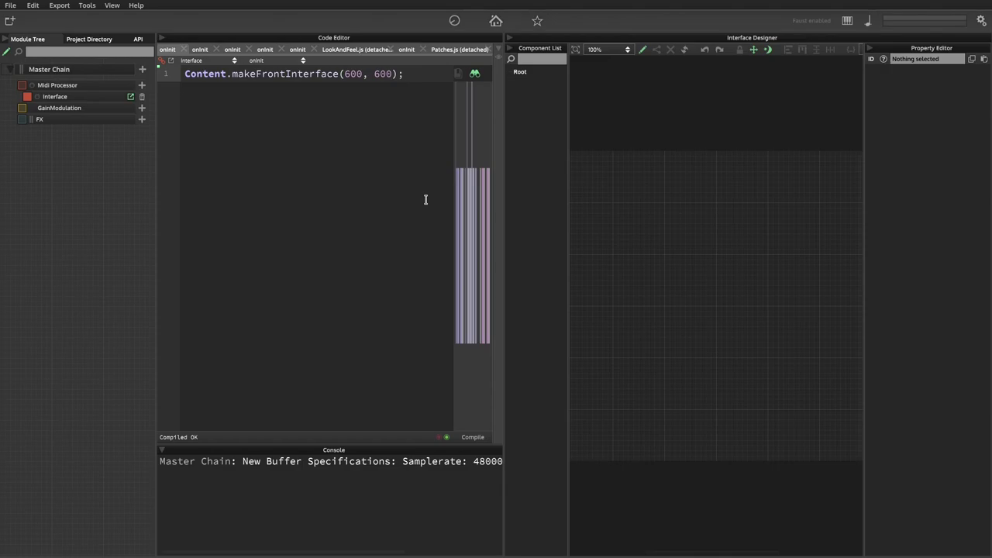
# Add Sine Wave Generator1 to the Master Chain with a Filter1 effect, and open Filter1's editor.
pyautogui.click(142, 71)
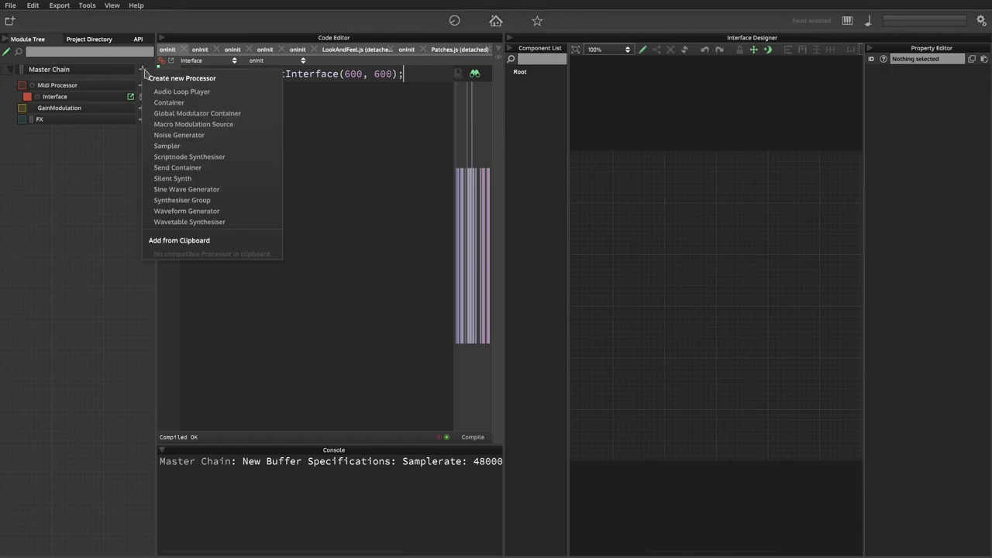
pyautogui.click(199, 190)
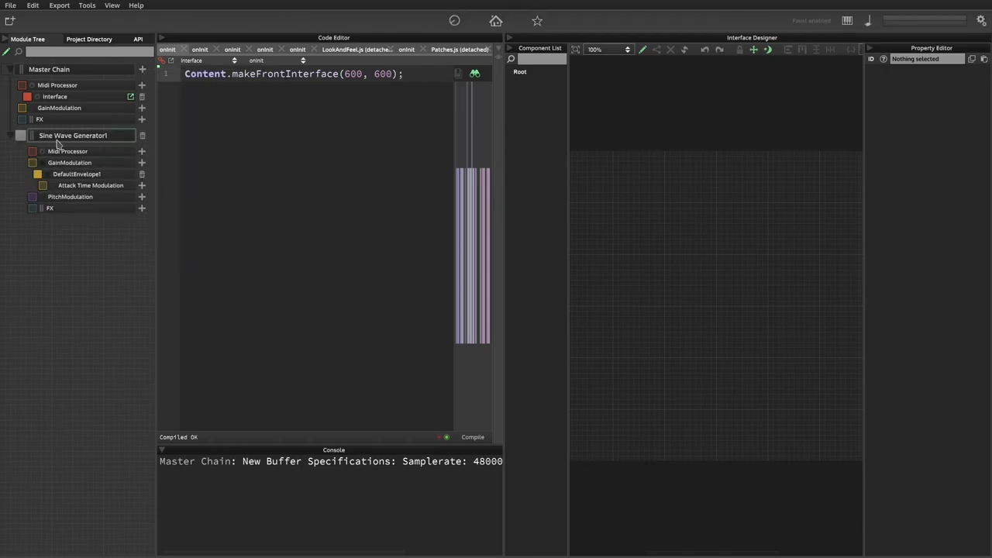
pyautogui.click(142, 209)
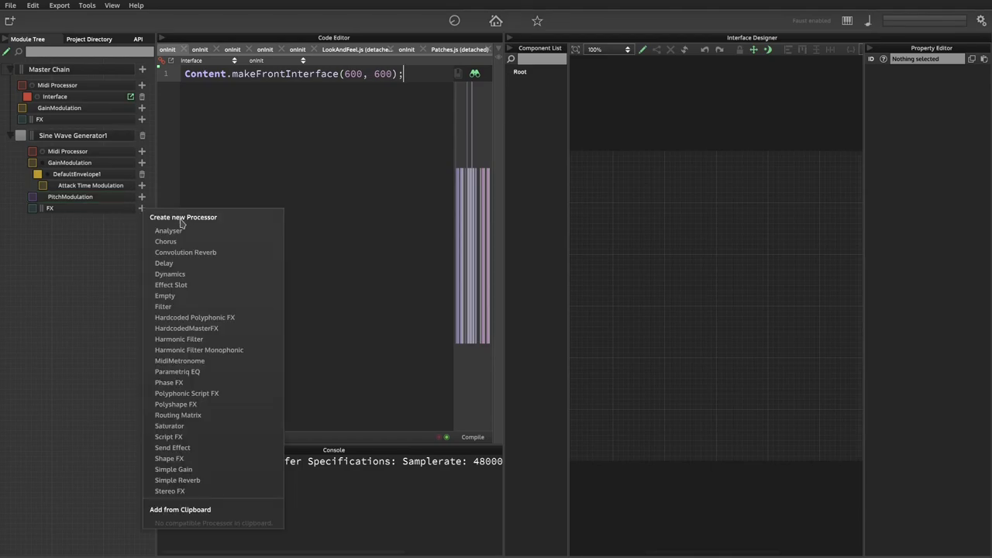
pyautogui.click(172, 306)
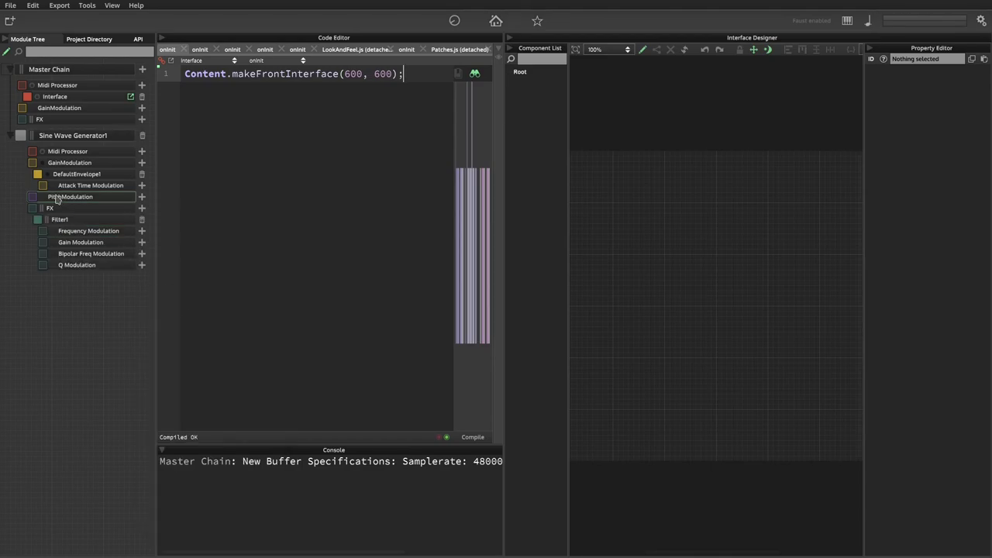
pyautogui.click(77, 221)
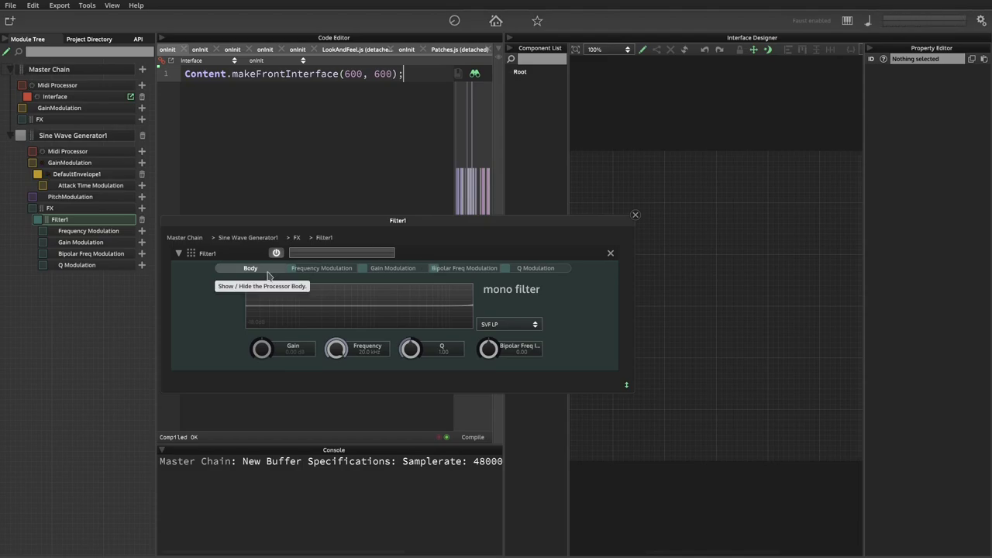
# Move the Filter1 editor up and lower the SVF LP cutoff to 20 Hz, briefly checking the modulation chains.
pyautogui.moveTo(450, 222); pyautogui.dragTo(453, 110)
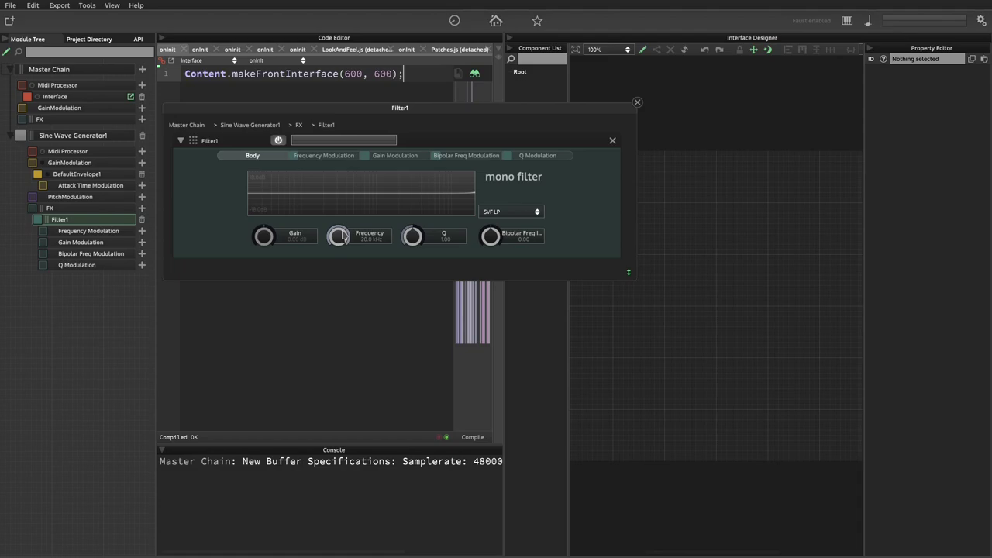
pyautogui.moveTo(338, 236); pyautogui.dragTo(339, 367)
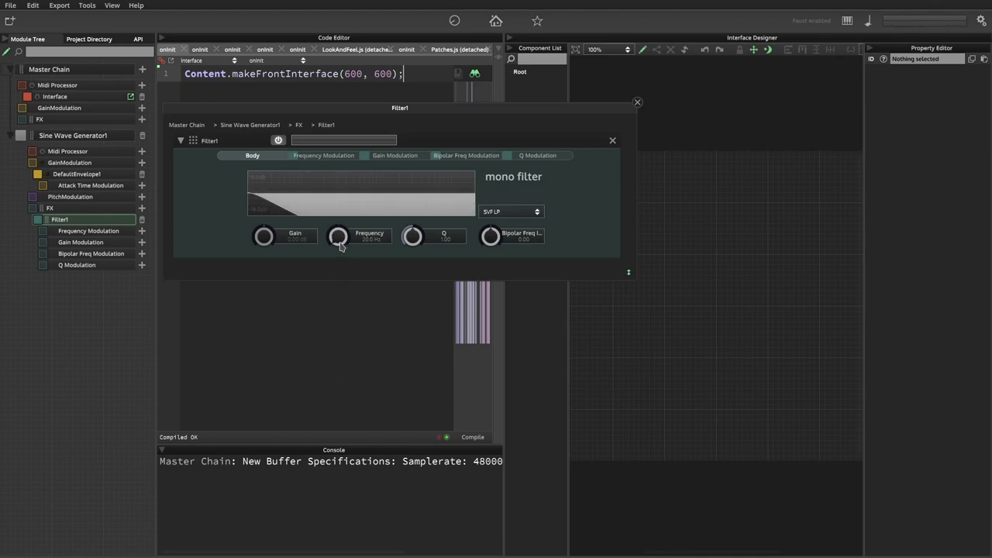
pyautogui.click(323, 156)
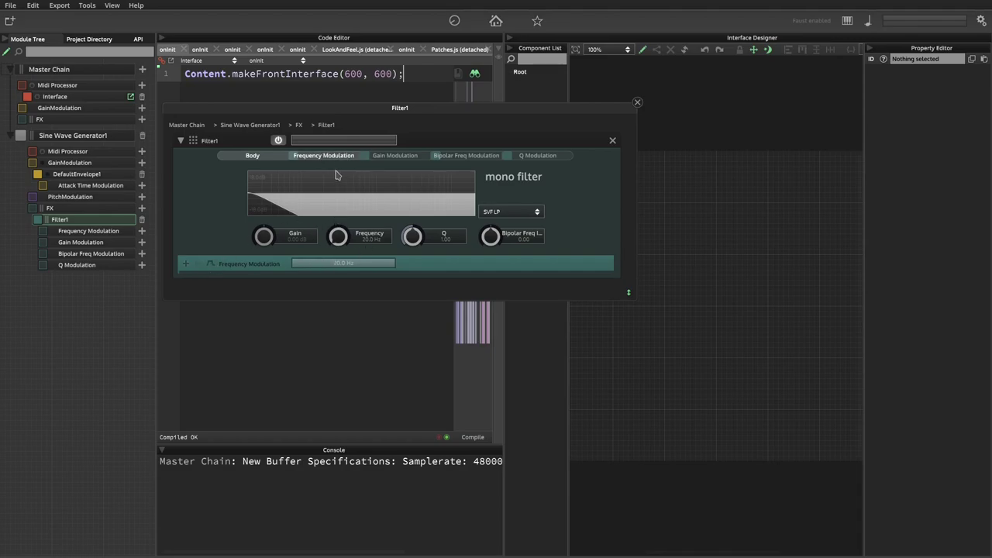
pyautogui.click(335, 156)
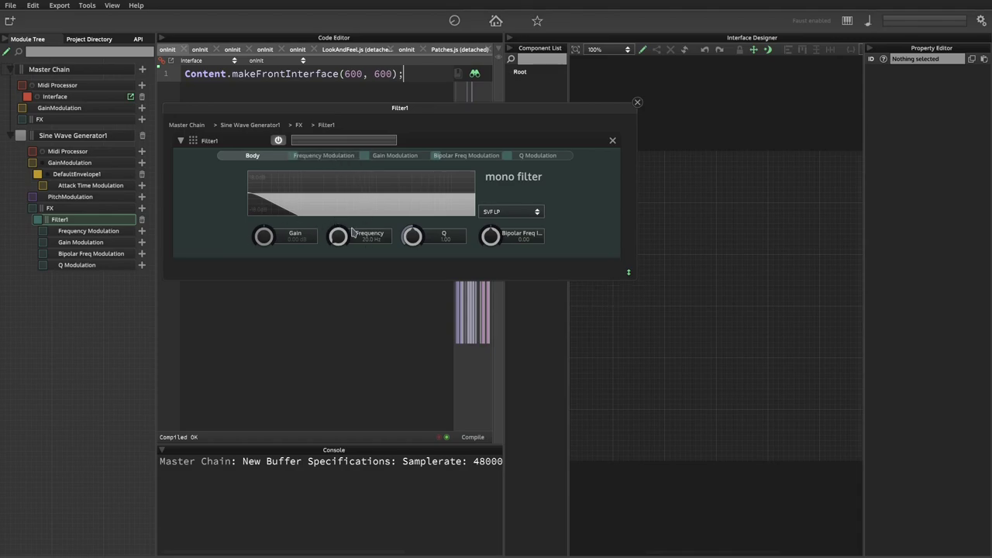
pyautogui.click(395, 156)
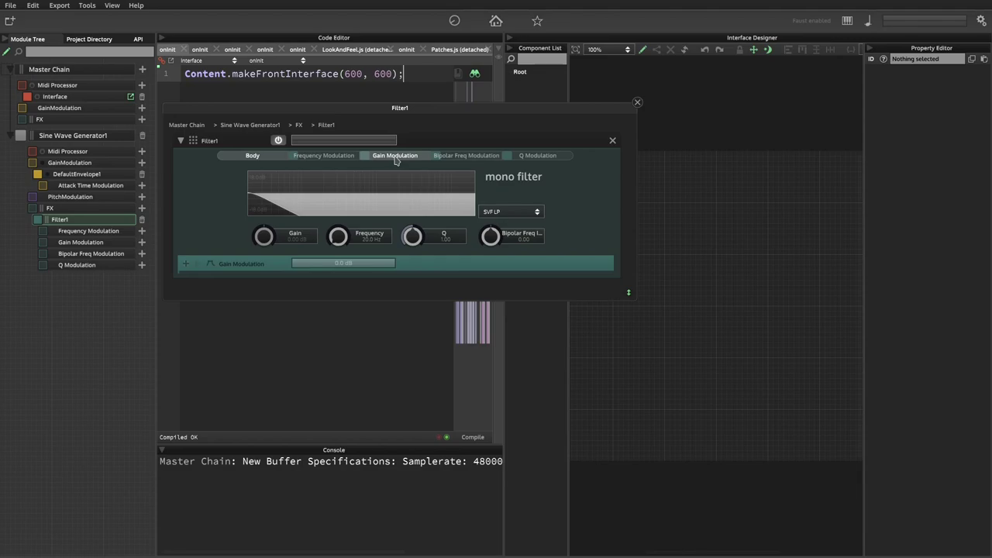
pyautogui.click(395, 157)
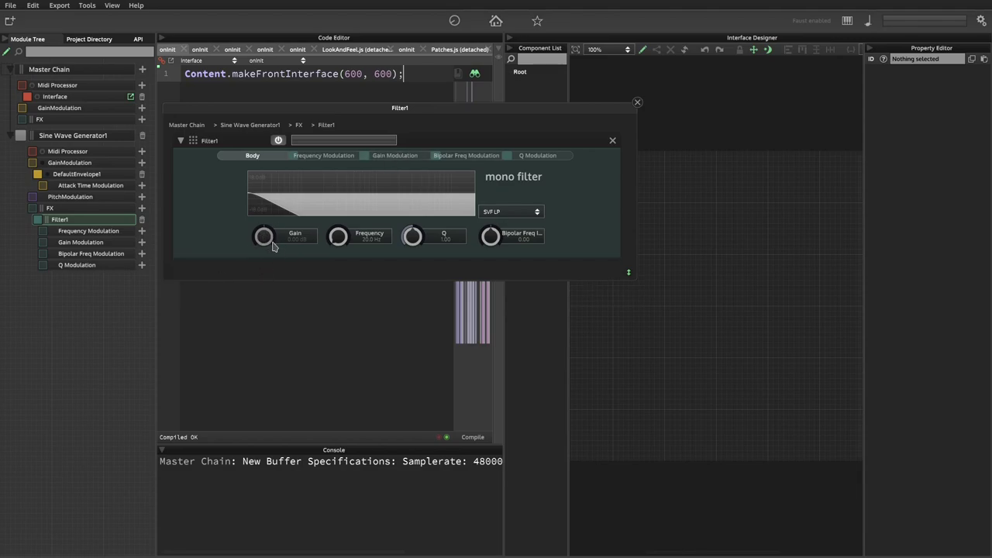
# Switch the filter type to Peak EQ after trying 1 Pole LP, 1 Pole HP and SVF HP.
pyautogui.click(521, 213)
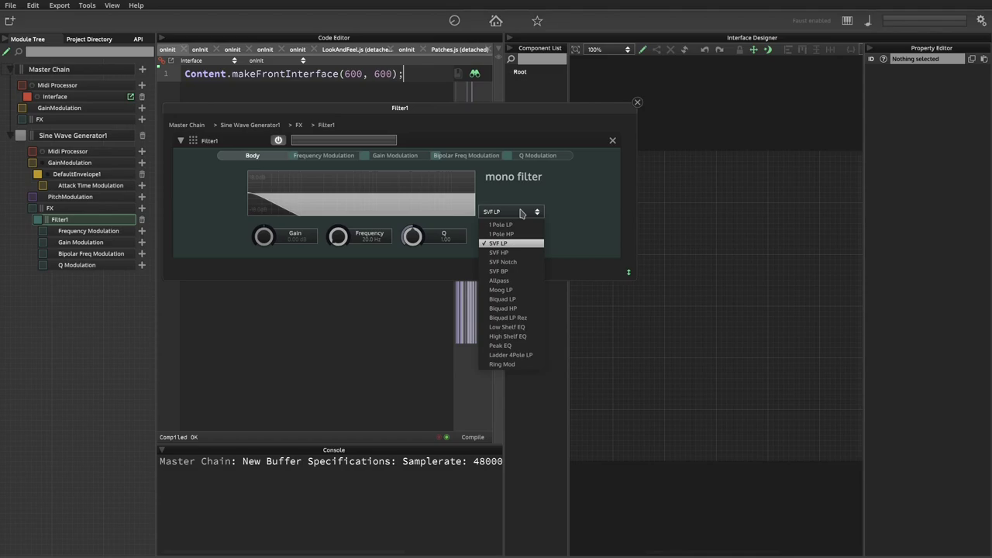
pyautogui.click(519, 224)
pyautogui.click(518, 212)
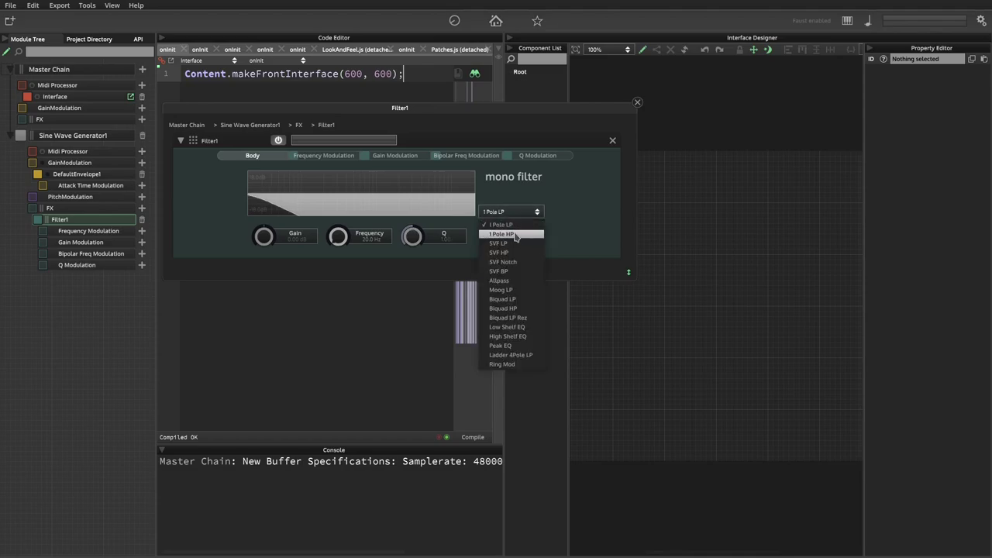
pyautogui.click(515, 234)
pyautogui.click(515, 213)
pyautogui.click(512, 253)
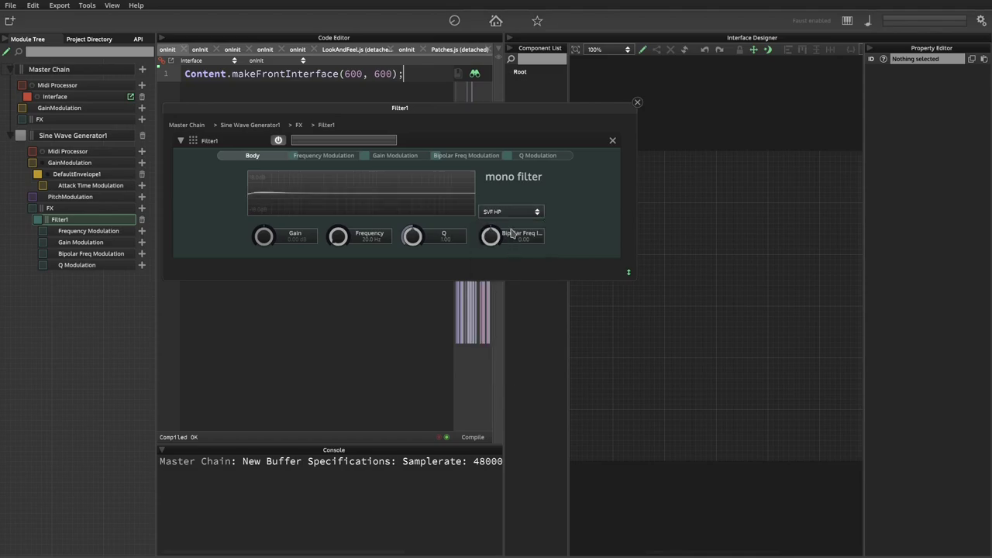
pyautogui.click(511, 213)
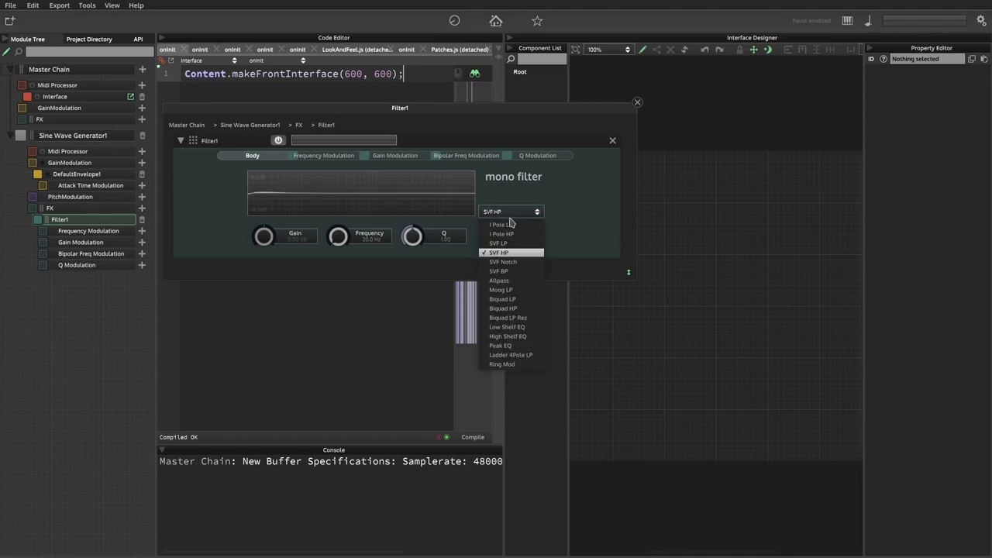
pyautogui.click(504, 346)
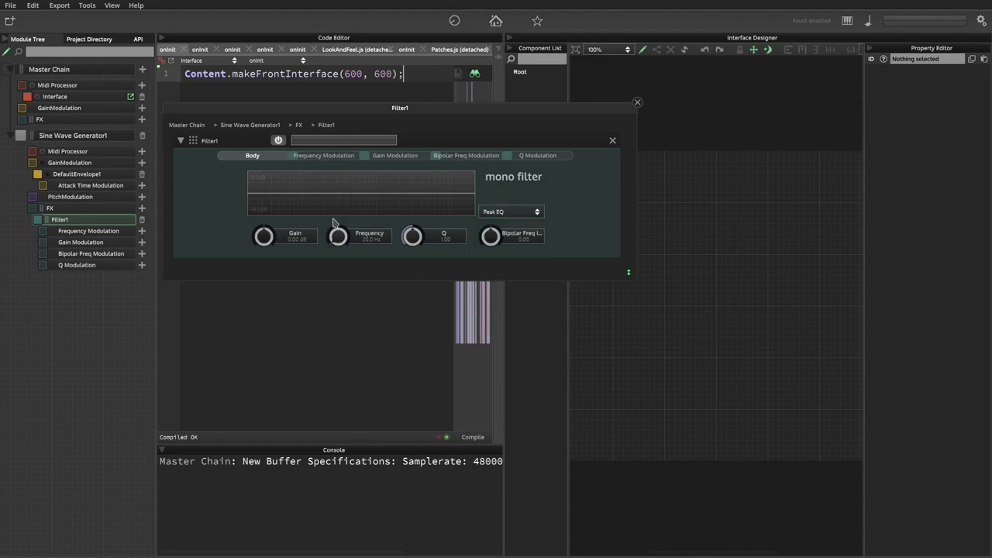
# Tune the Peak EQ to about 1.5 kHz, Q 0.35, with 3.75 dB gain.
pyautogui.moveTo(336, 250); pyautogui.dragTo(341, 210)
pyautogui.moveTo(266, 245)
pyautogui.mouseDown()
pyautogui.moveTo(271, 212)
pyautogui.moveTo(261, 266)
pyautogui.moveTo(260, 215)
pyautogui.moveTo(256, 277)
pyautogui.moveTo(268, 167)
pyautogui.moveTo(259, 348)
pyautogui.moveTo(261, 233)
pyautogui.mouseUp()
pyautogui.moveTo(346, 242); pyautogui.dragTo(347, 208)
pyautogui.moveTo(268, 240); pyautogui.dragTo(267, 203)
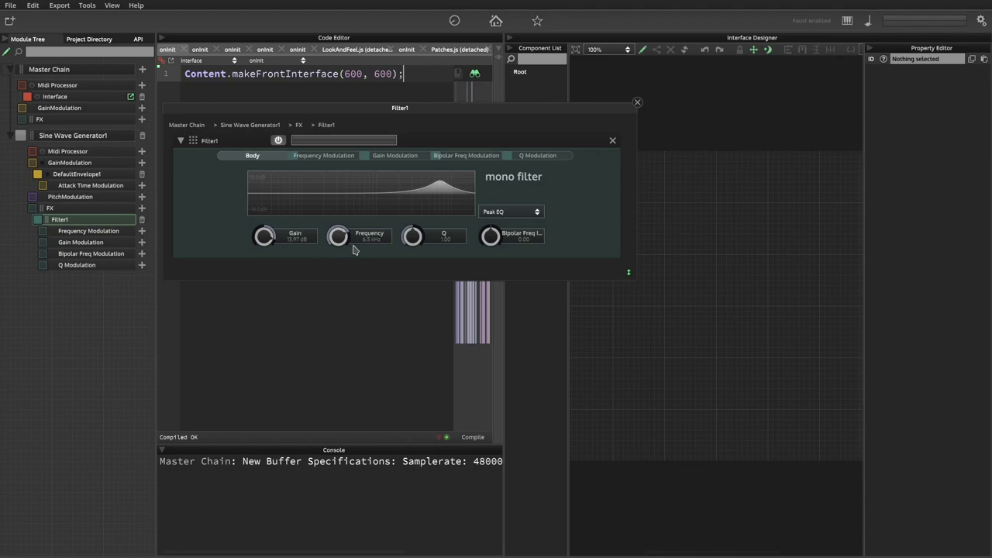
pyautogui.moveTo(335, 255)
pyautogui.mouseDown()
pyautogui.moveTo(324, 350)
pyautogui.moveTo(334, 259)
pyautogui.mouseUp()
pyautogui.moveTo(413, 237); pyautogui.dragTo(407, 257)
pyautogui.moveTo(269, 237); pyautogui.dragTo(268, 281)
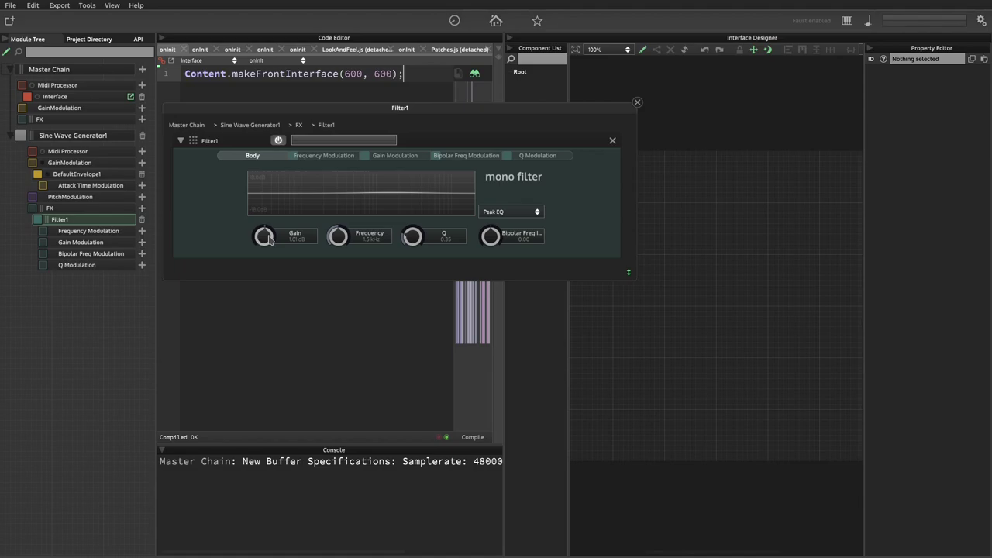
pyautogui.moveTo(269, 239)
pyautogui.mouseDown()
pyautogui.moveTo(263, 288)
pyautogui.moveTo(268, 227)
pyautogui.mouseUp()
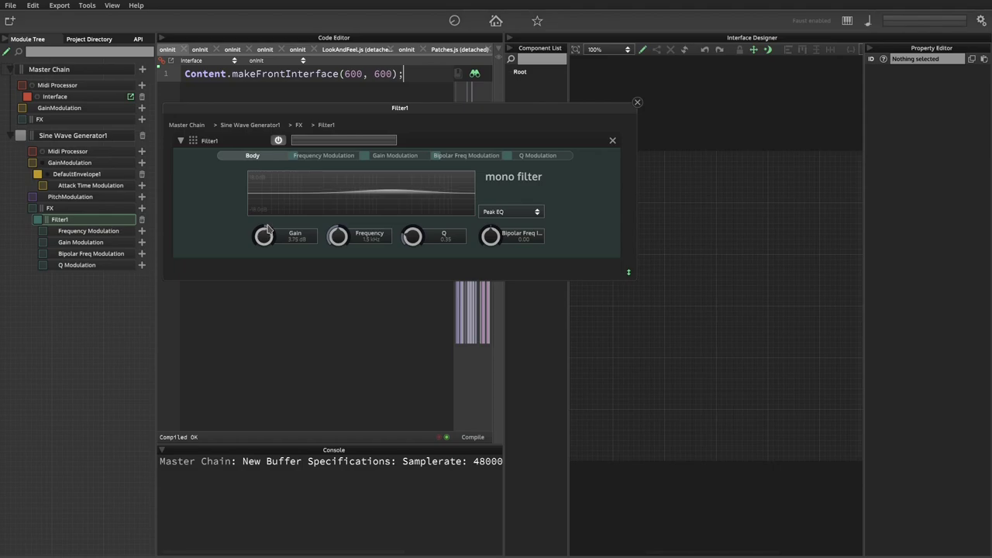
# Add a VoiceStart Velocity Modulator1 to Filter1's Gain Modulation chain.
pyautogui.click(392, 157)
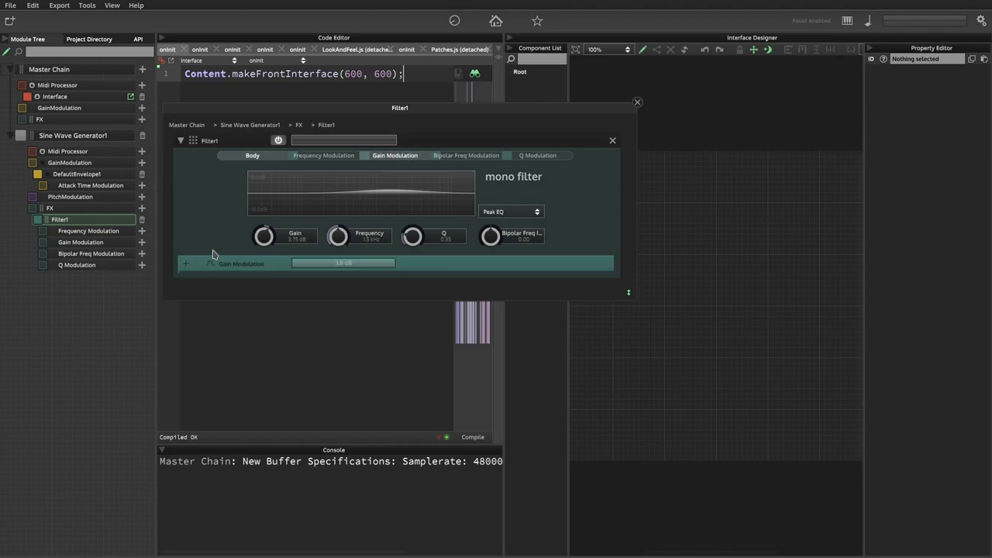
pyautogui.click(190, 267)
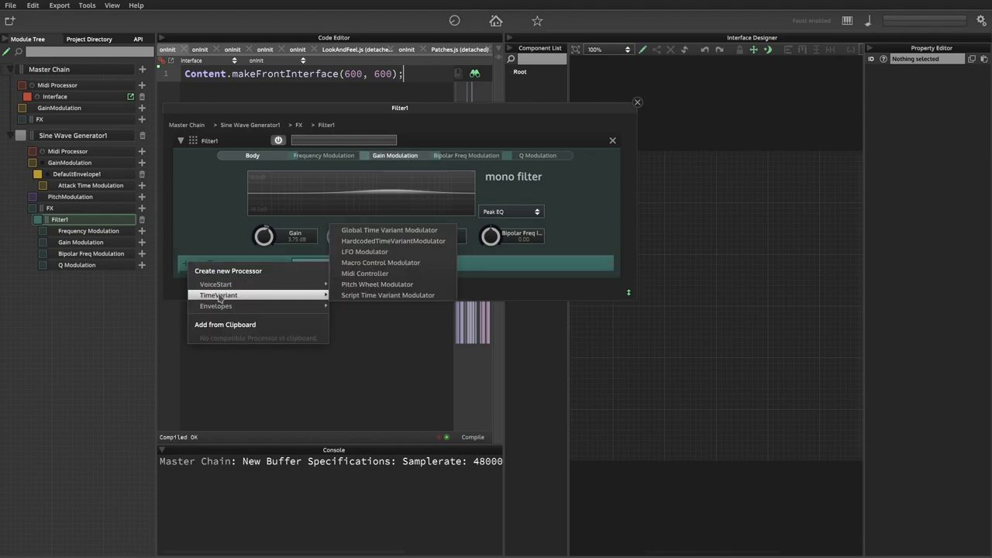
pyautogui.moveTo(225, 287)
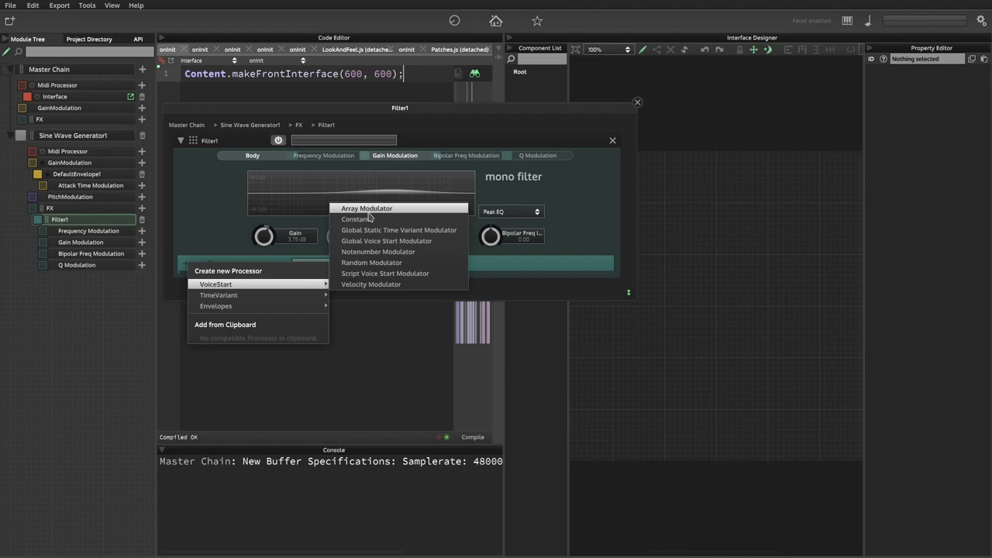
pyautogui.click(360, 284)
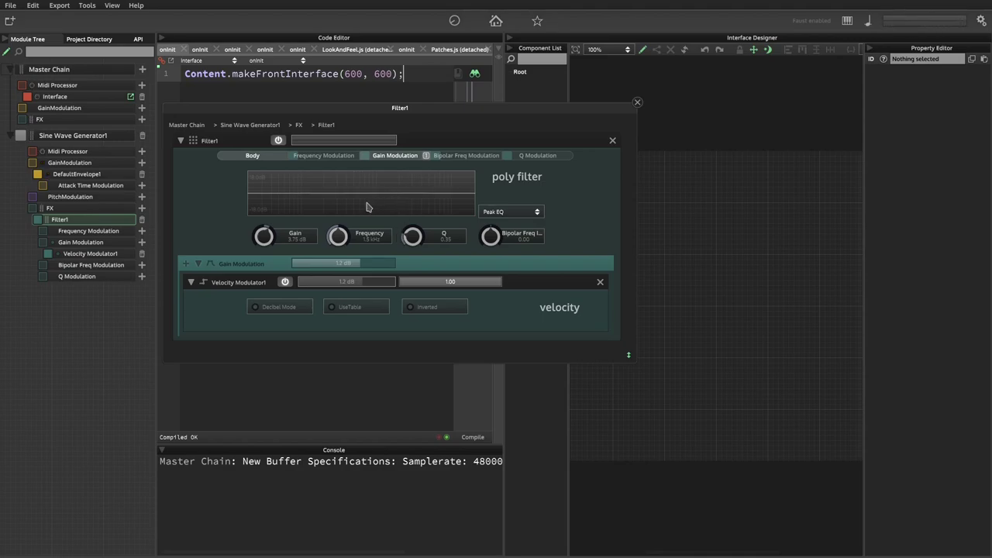
# Enable UseTable on Velocity Modulator1, raise the table's first point, and set filter gain to 3.00 dB.
pyautogui.click(364, 307)
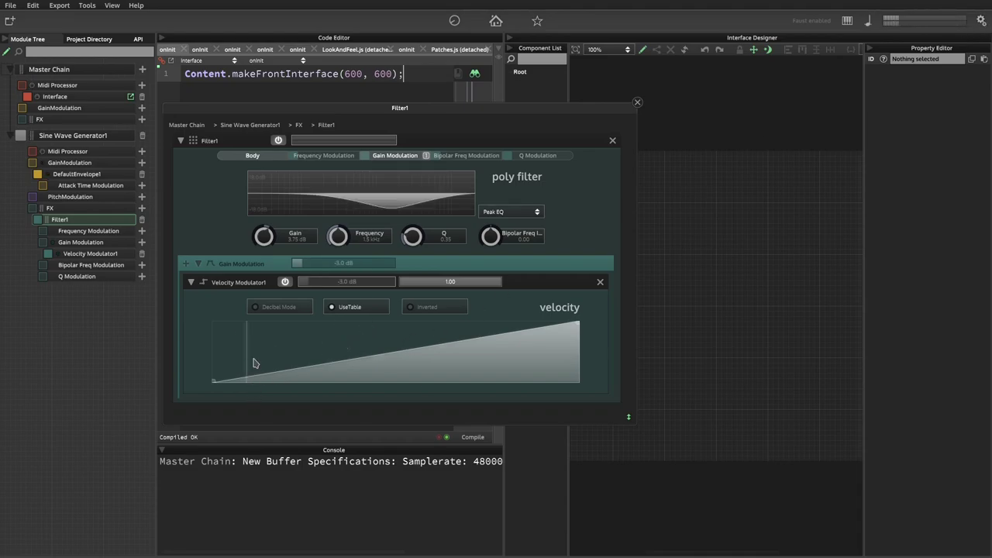
pyautogui.click(216, 383)
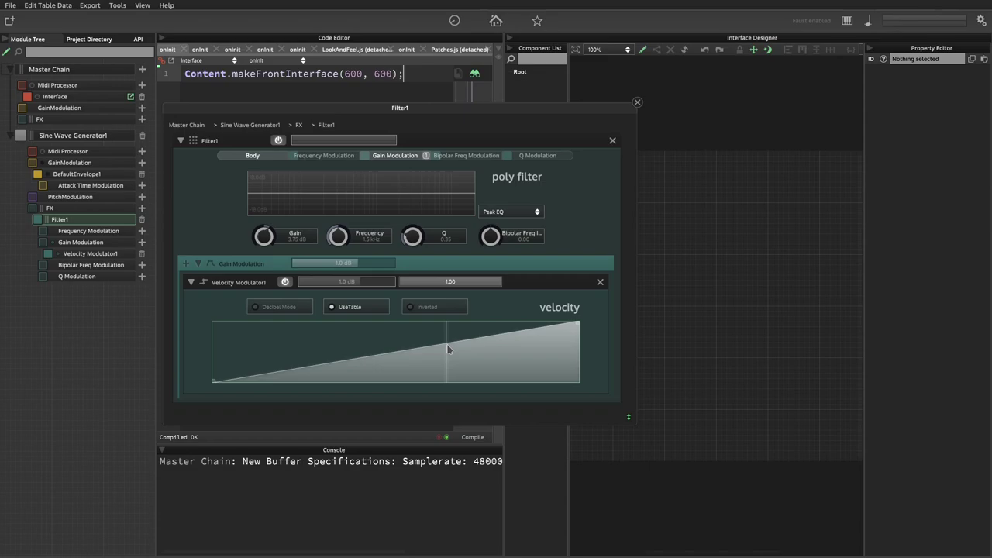
pyautogui.moveTo(448, 349)
pyautogui.moveTo(293, 244); pyautogui.dragTo(307, 245)
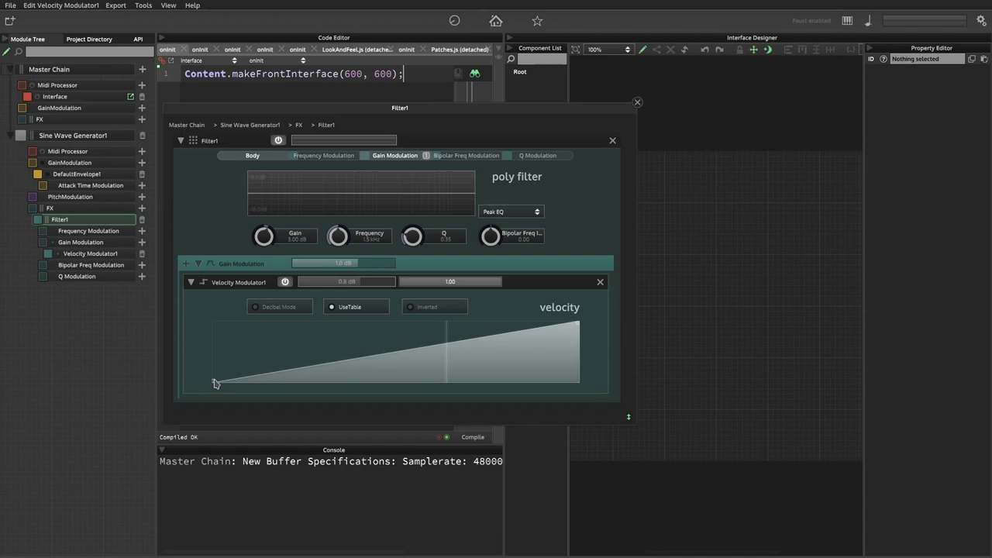
pyautogui.moveTo(215, 381)
pyautogui.mouseDown()
pyautogui.moveTo(215, 392)
pyautogui.moveTo(221, 386)
pyautogui.moveTo(209, 396)
pyautogui.mouseUp()
pyautogui.doubleClick(298, 238)
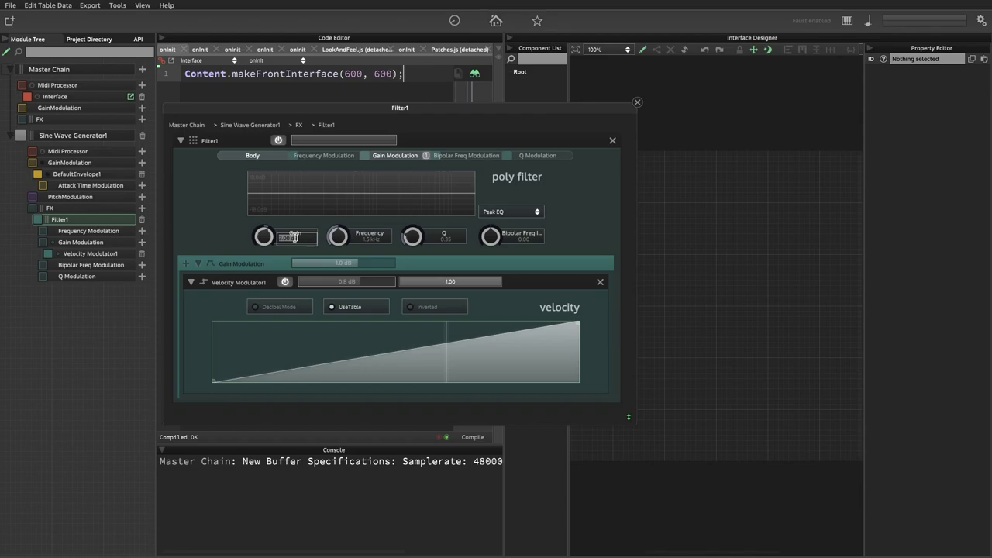
# Enter 18 as the Filter1 Gain value, making it 18.00 dB.
pyautogui.click(229, 247)
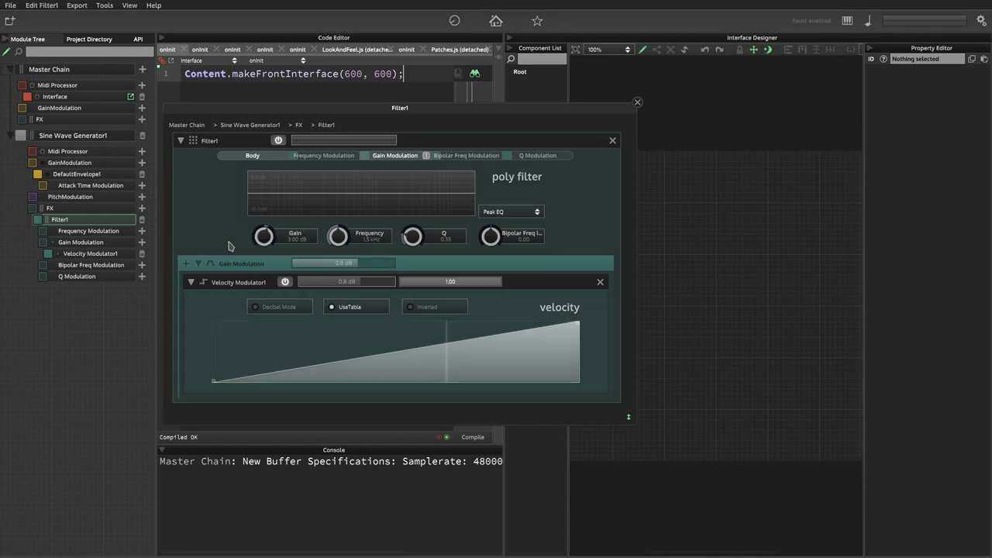
pyautogui.doubleClick(297, 242)
pyautogui.press('BackSpace')
pyautogui.write('18')
pyautogui.press('Return')
# Pull the velocity table's first point down to -18.0 dB and adjust its last point.
pyautogui.click(216, 383)
pyautogui.moveTo(215, 383)
pyautogui.mouseDown()
pyautogui.moveTo(221, 394)
pyautogui.moveTo(229, 383)
pyautogui.mouseUp()
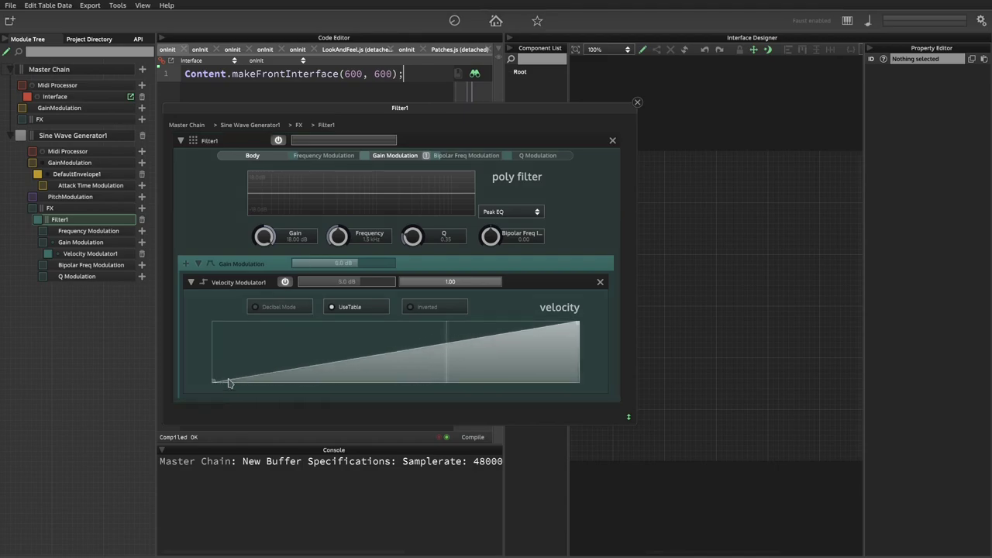
pyautogui.moveTo(578, 324); pyautogui.dragTo(581, 351)
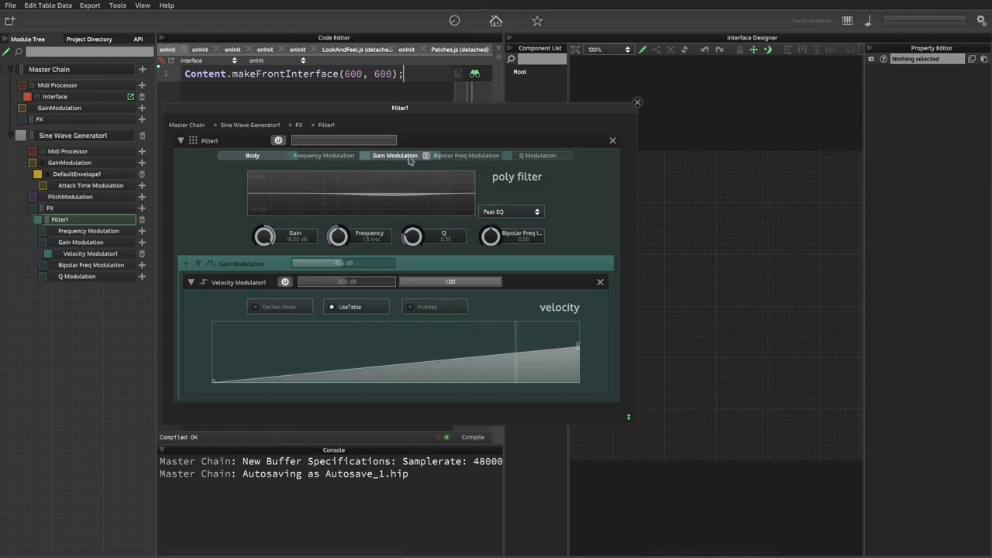
pyautogui.click(317, 158)
pyautogui.click(345, 156)
pyautogui.moveTo(273, 209)
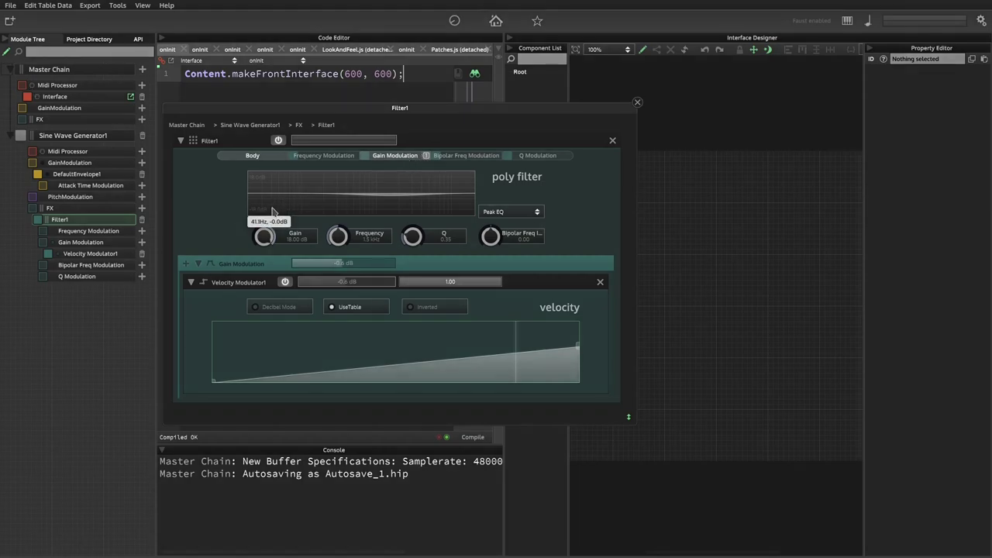